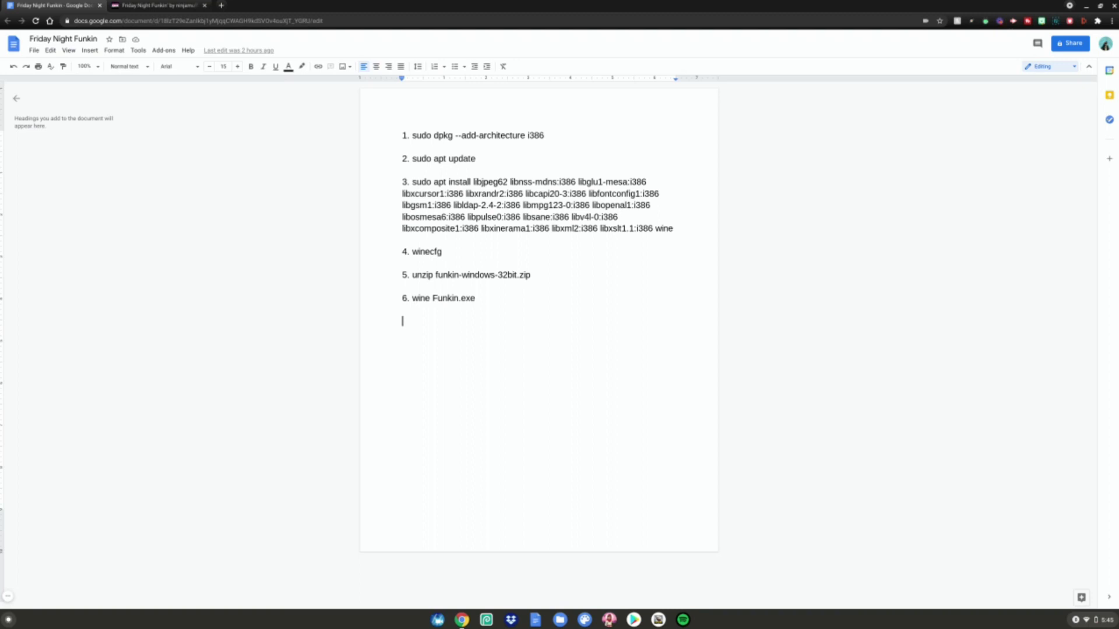
- Skip the payment on itch.io and download funkin-windows-32bit.zip
{"action": "left_click", "coordinate": [157, 5]}
{"action": "key", "text": "ctrl+Tab"}
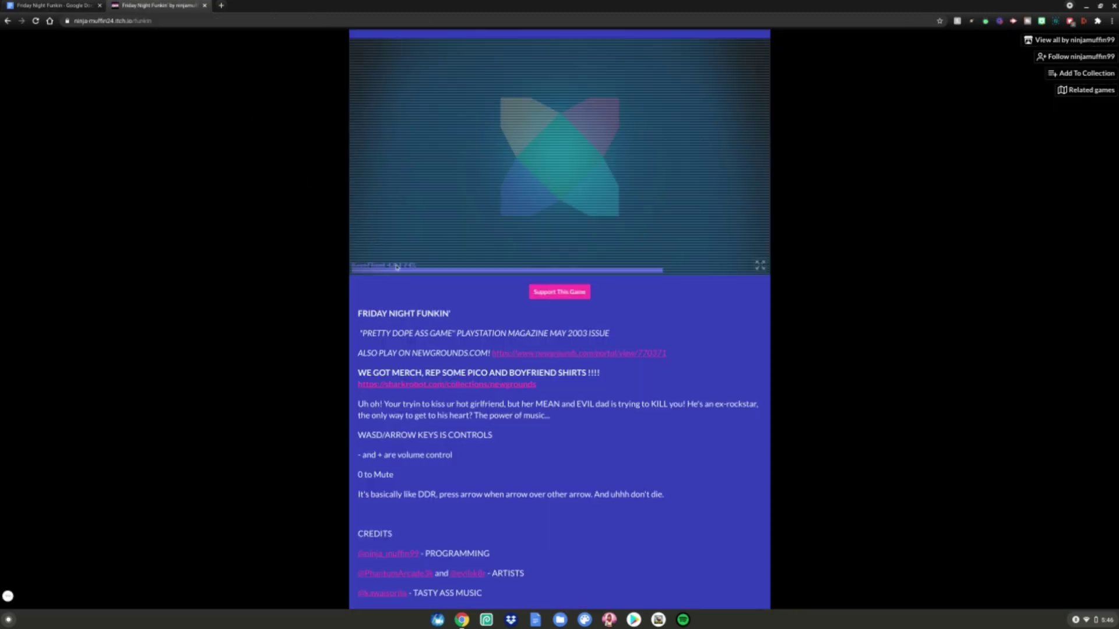
{"action": "scroll", "coordinate": [475, 329], "scroll_direction": "down", "scroll_amount": 7}
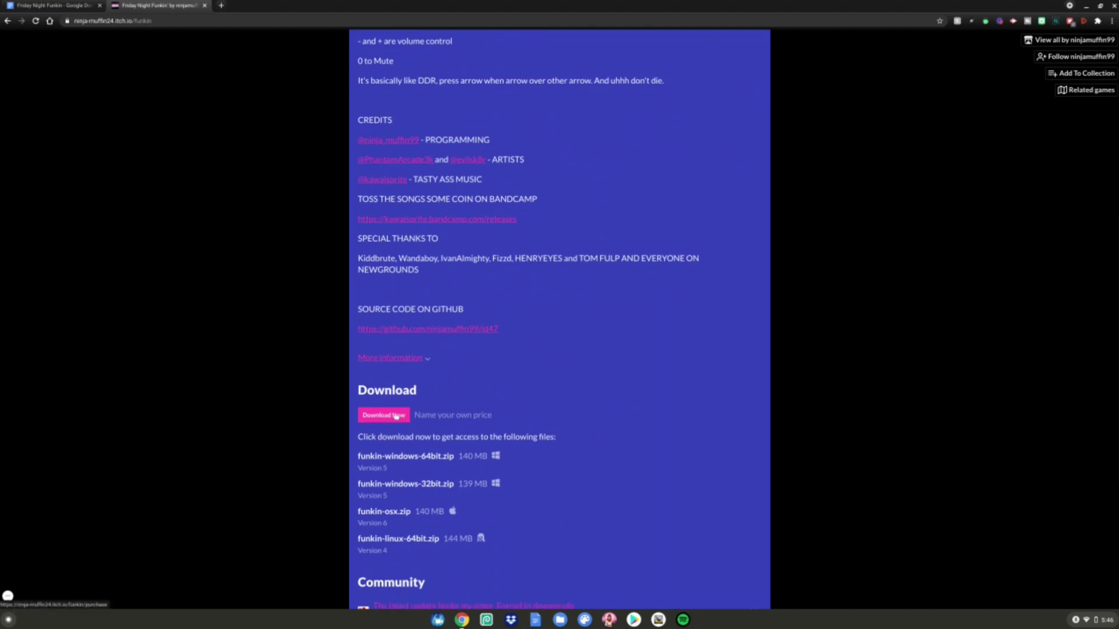
{"action": "left_click", "coordinate": [402, 415]}
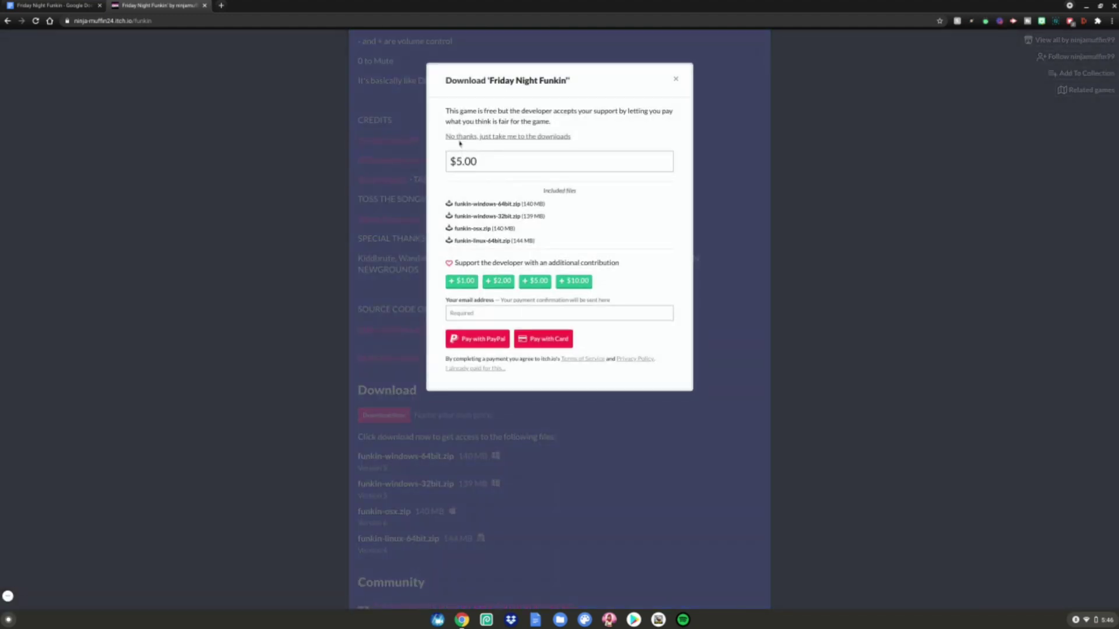
{"action": "left_click", "coordinate": [533, 138]}
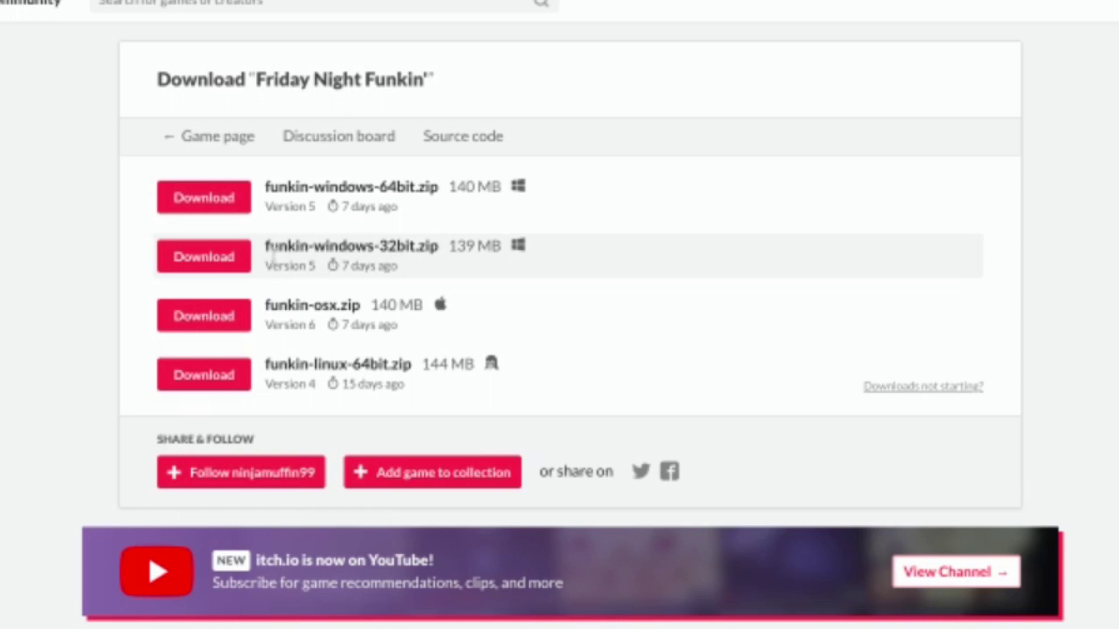
{"action": "left_click", "coordinate": [228, 262]}
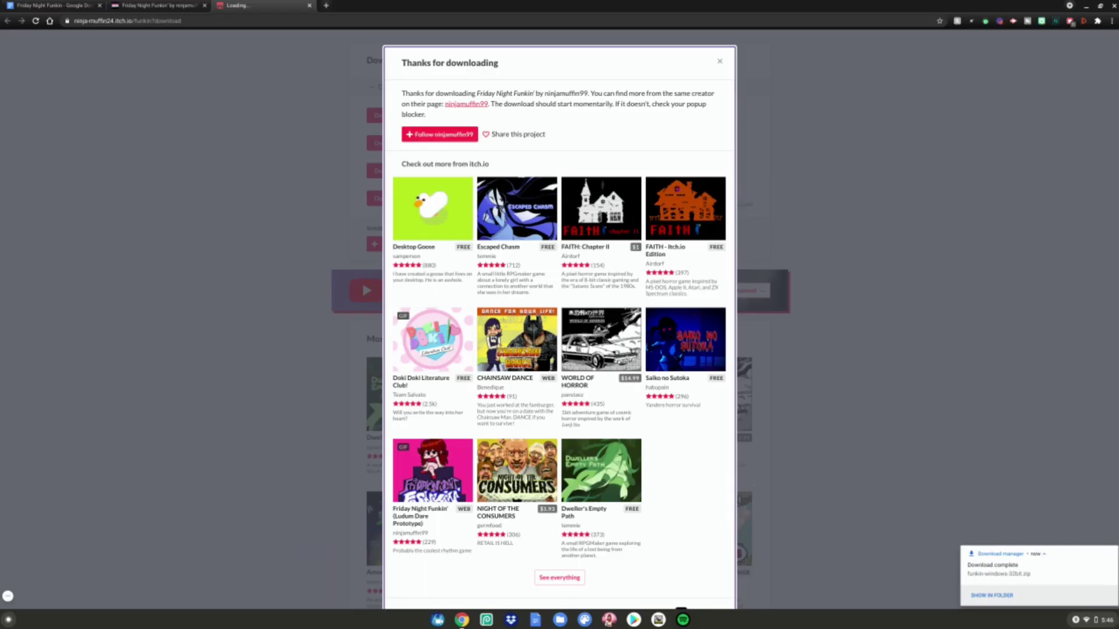
{"action": "left_click", "coordinate": [988, 595]}
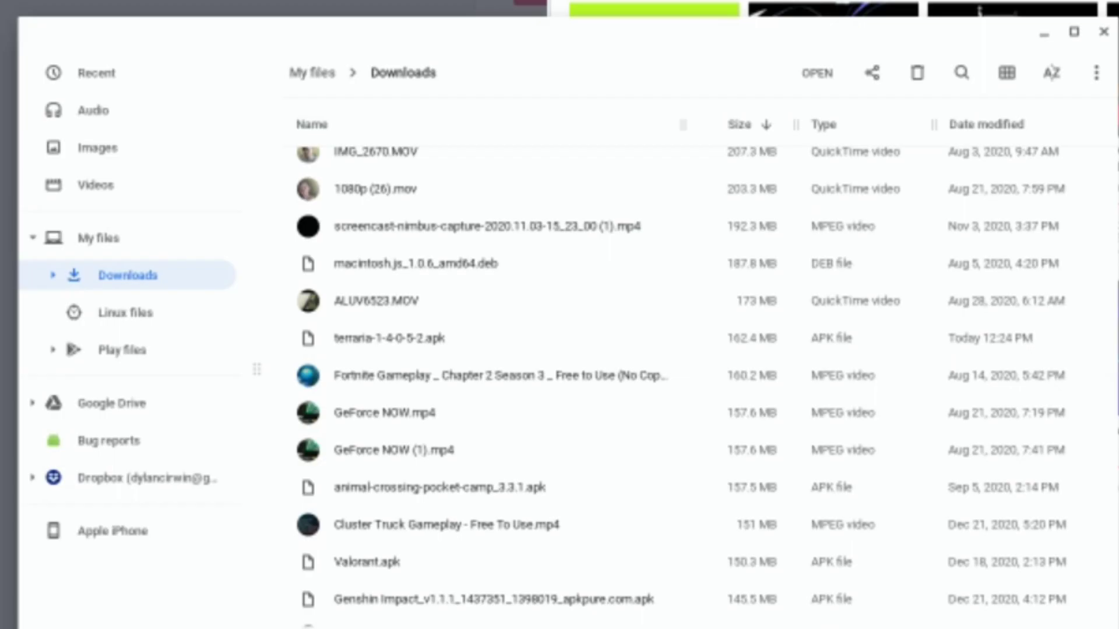
- Drag funkin-windows-32bit.zip from Downloads into Linux files, confirm it's there, and close Files
{"action": "left_click_drag", "start_coordinate": [407, 612], "coordinate": [175, 318]}
{"action": "left_click", "coordinate": [125, 313]}
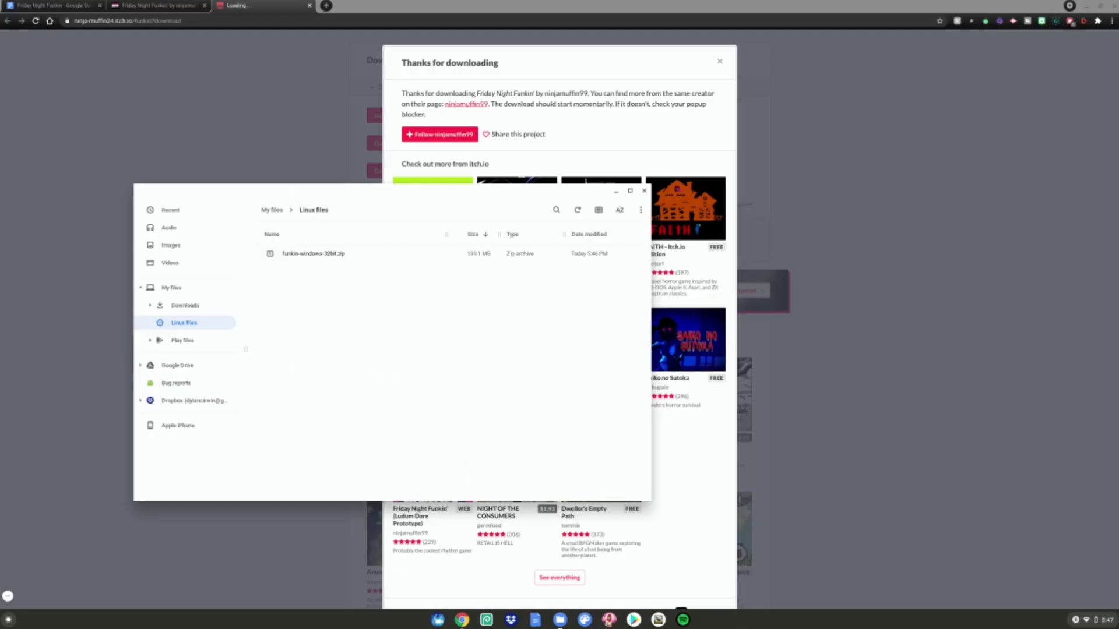
{"action": "left_click", "coordinate": [644, 190]}
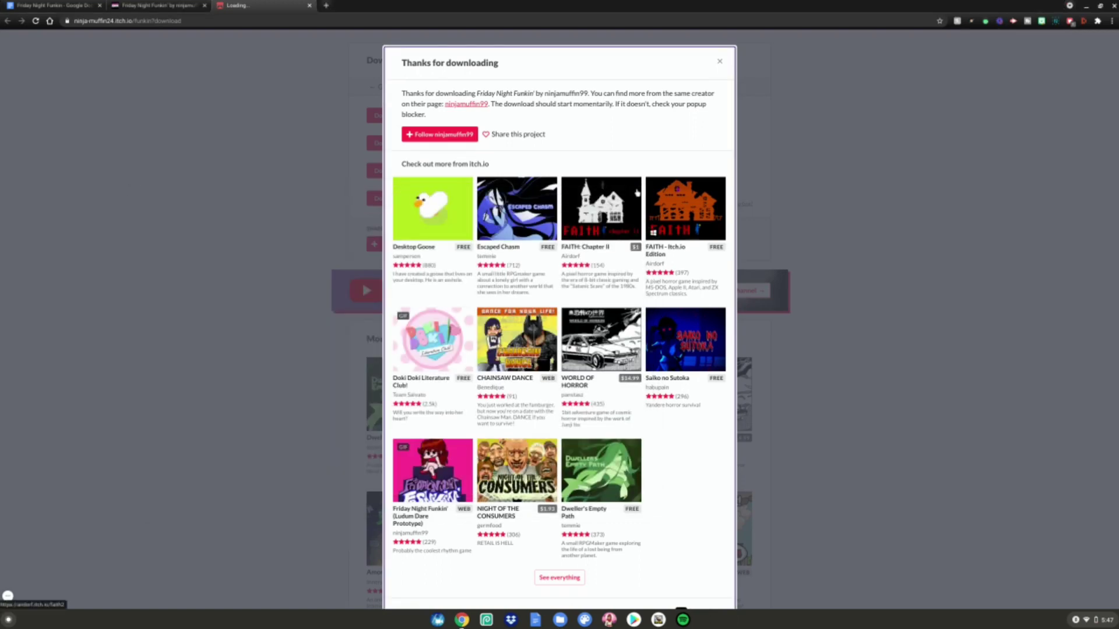
- Dismiss the itch.io thanks popup, close the loading tab, and return to the Google Docs command list
{"action": "left_click", "coordinate": [720, 61]}
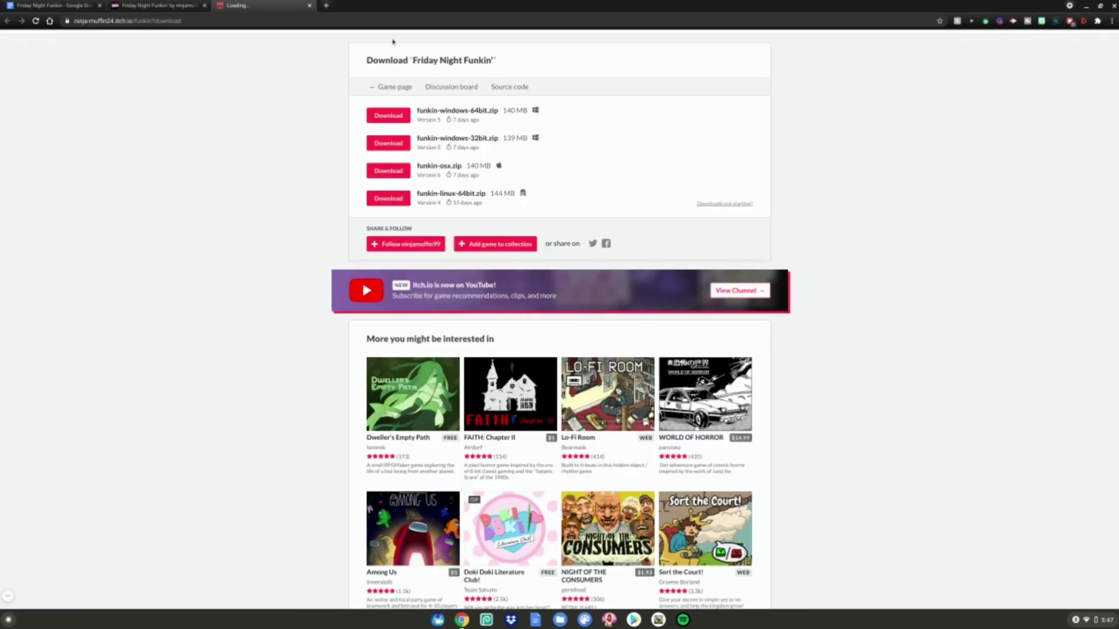
{"action": "left_click", "coordinate": [308, 7]}
{"action": "left_click", "coordinate": [52, 5]}
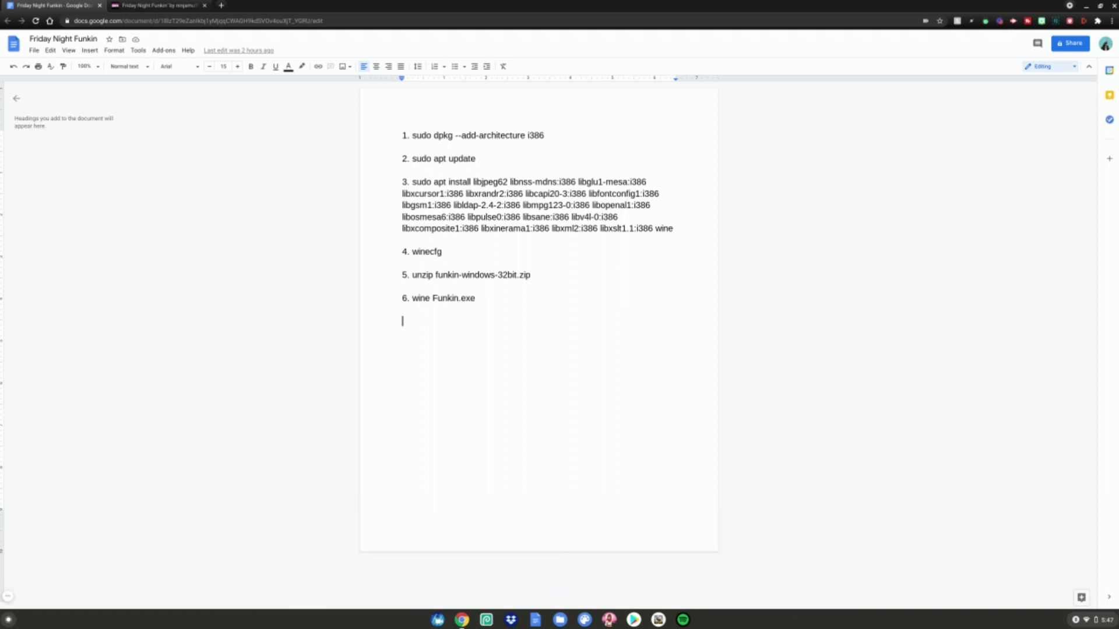
- Search 'term' in the launcher and start the Linux Terminal app
{"action": "key", "text": "super"}
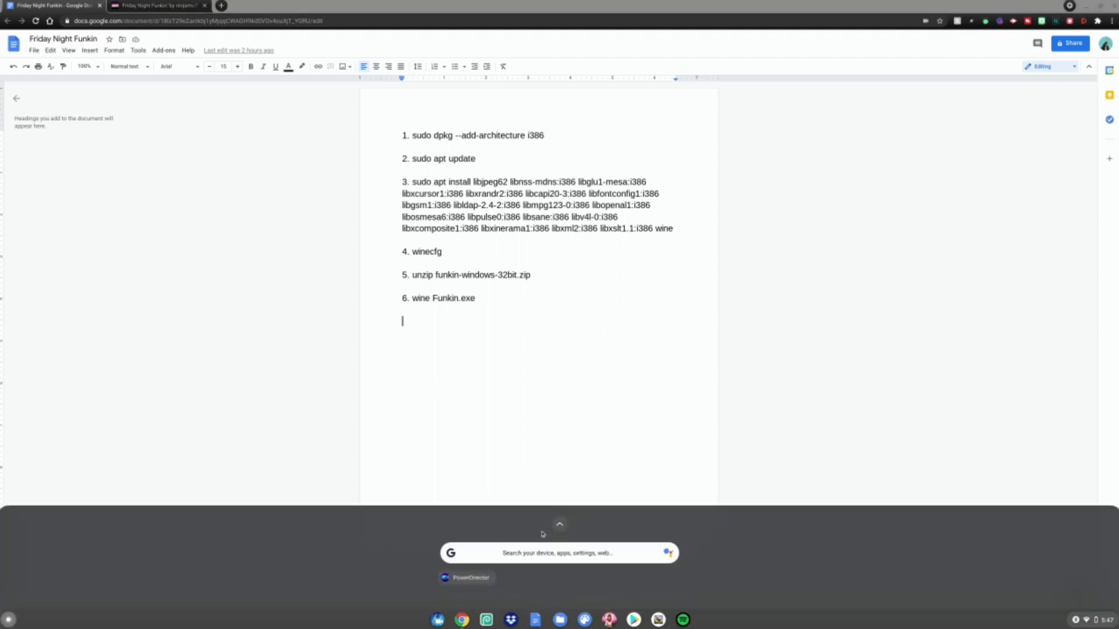
{"action": "type", "text": "term"}
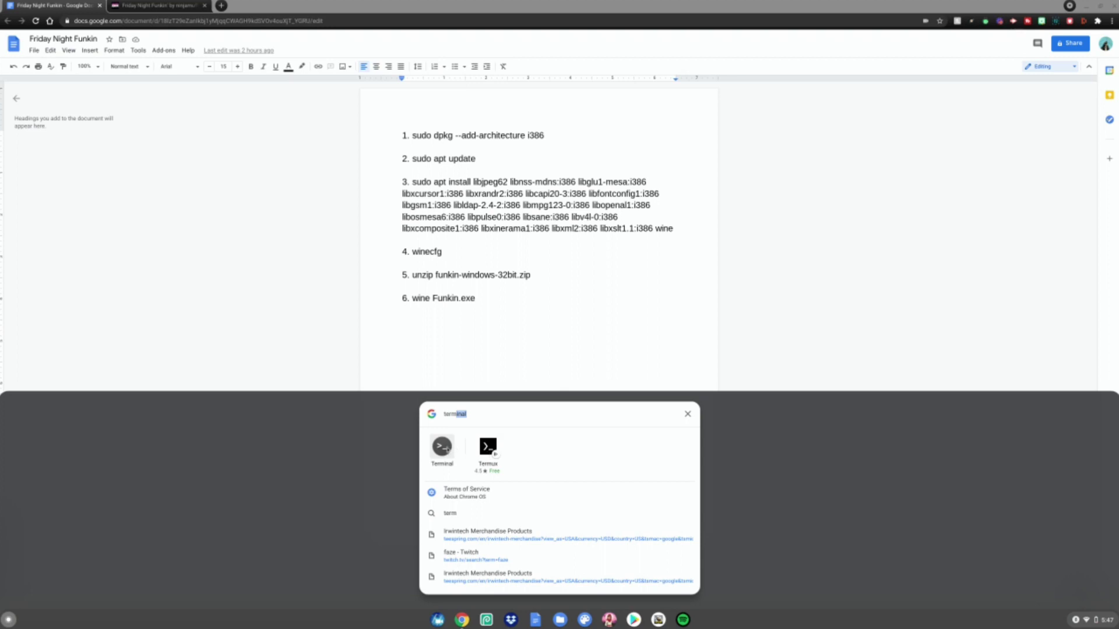
{"action": "left_click", "coordinate": [443, 446]}
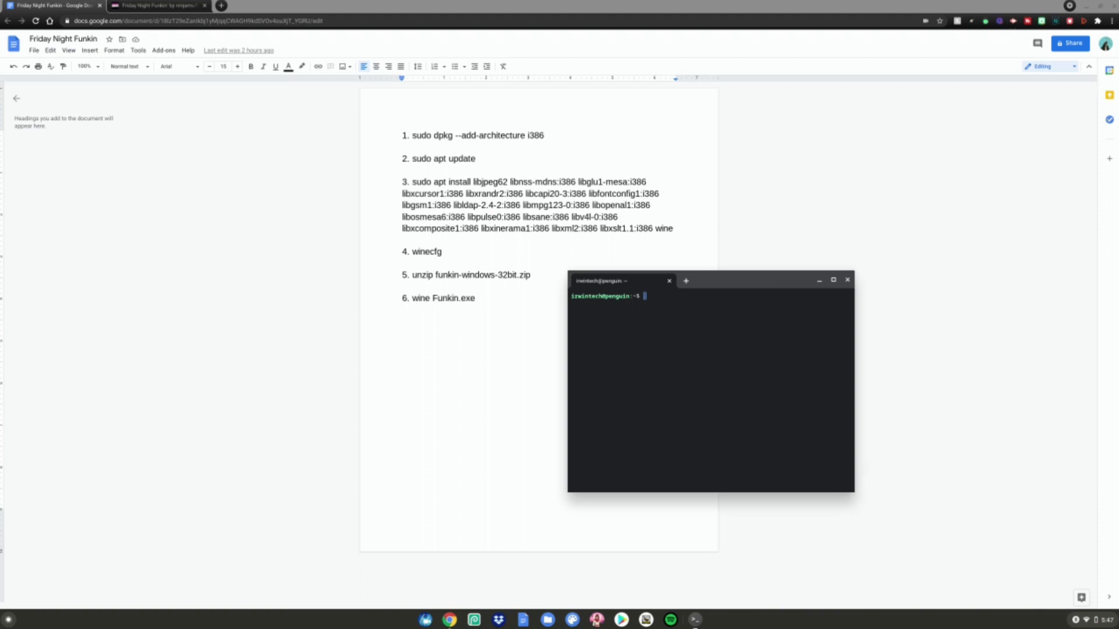
- Copy 'sudo dpkg --add-architecture i386' from the doc and run it in the terminal
{"action": "left_click_drag", "start_coordinate": [411, 135], "coordinate": [544, 136]}
{"action": "right_click", "coordinate": [531, 134]}
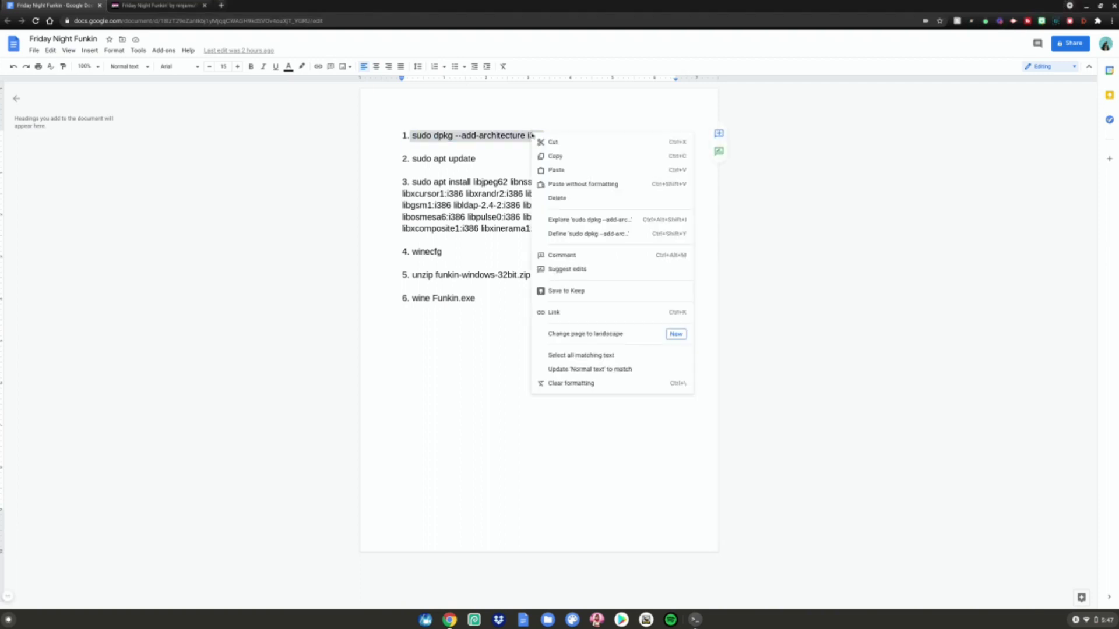
{"action": "left_click", "coordinate": [550, 155]}
{"action": "left_click", "coordinate": [696, 619]}
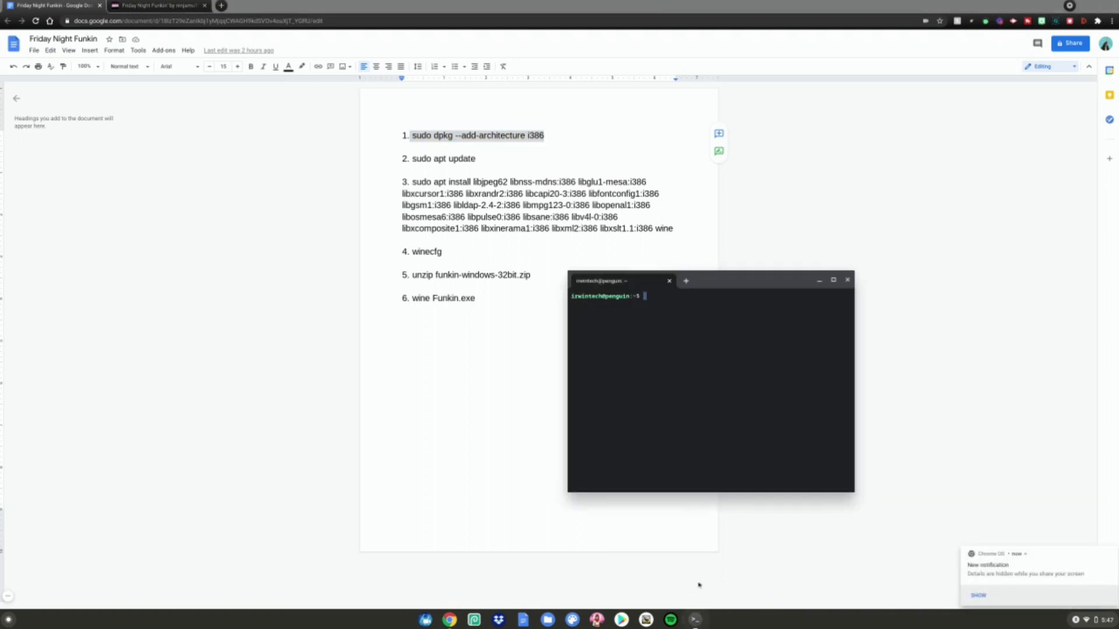
{"action": "right_click", "coordinate": [679, 415]}
{"action": "key", "text": "Return"}
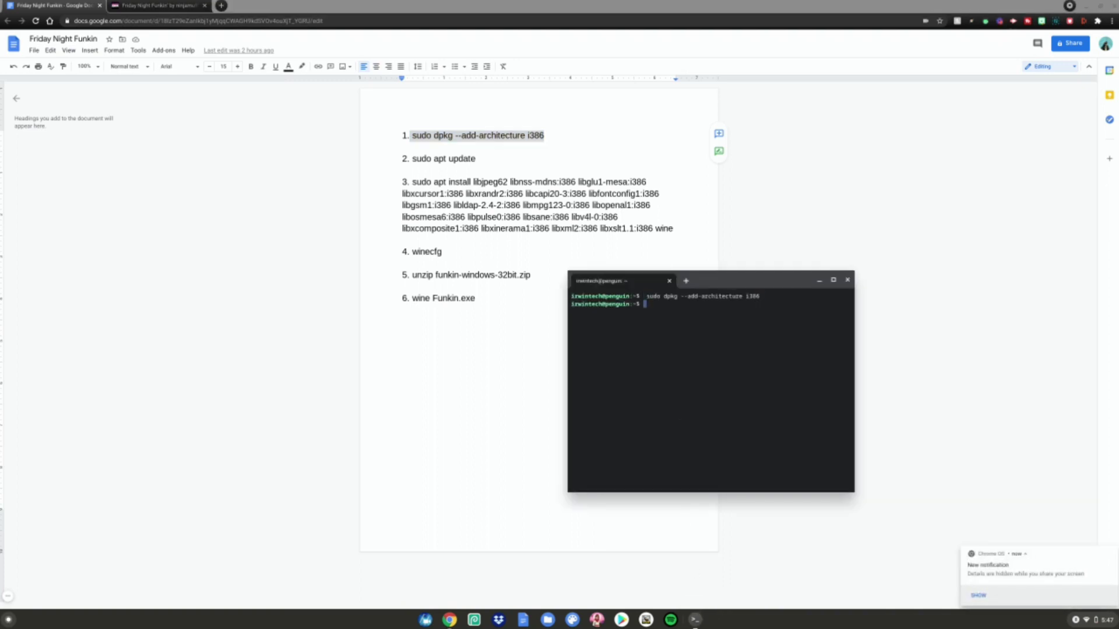
- Copy 'sudo apt update' from the doc and run it to refresh the package lists
{"action": "left_click_drag", "start_coordinate": [412, 158], "coordinate": [475, 159]}
{"action": "right_click", "coordinate": [444, 159]}
{"action": "left_click", "coordinate": [461, 183]}
{"action": "left_click", "coordinate": [696, 620]}
{"action": "key", "text": "ctrl+shift+v"}
{"action": "key", "text": "Return"}
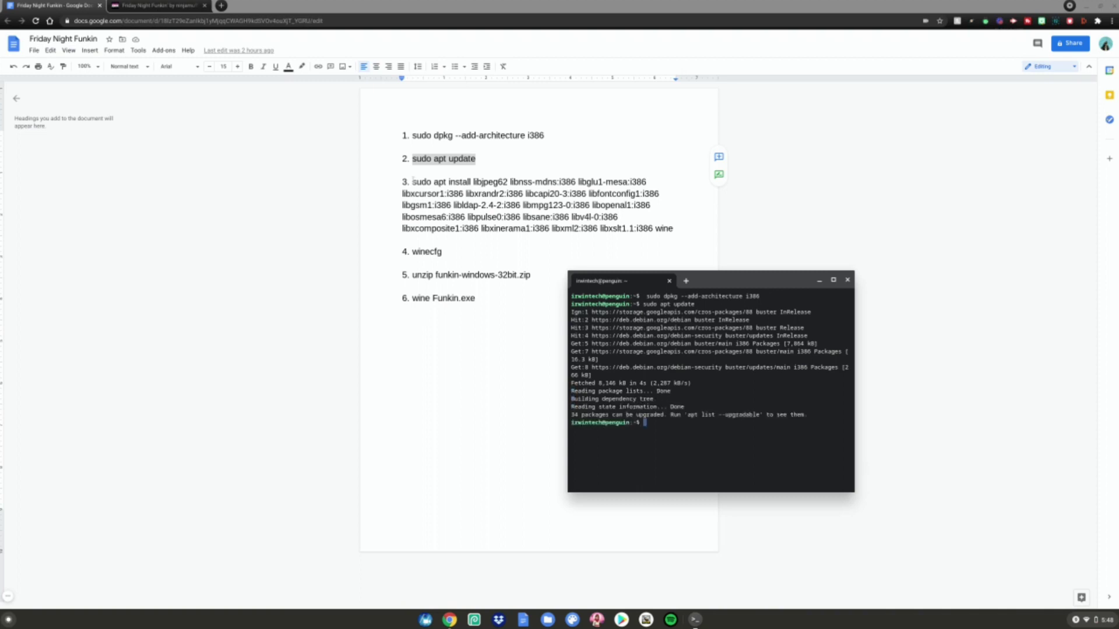
{"action": "left_click_drag", "start_coordinate": [413, 182], "coordinate": [675, 228]}
- Run the step-3 apt install command for Wine and the i386 libraries, answering y
{"action": "right_click", "coordinate": [557, 213]}
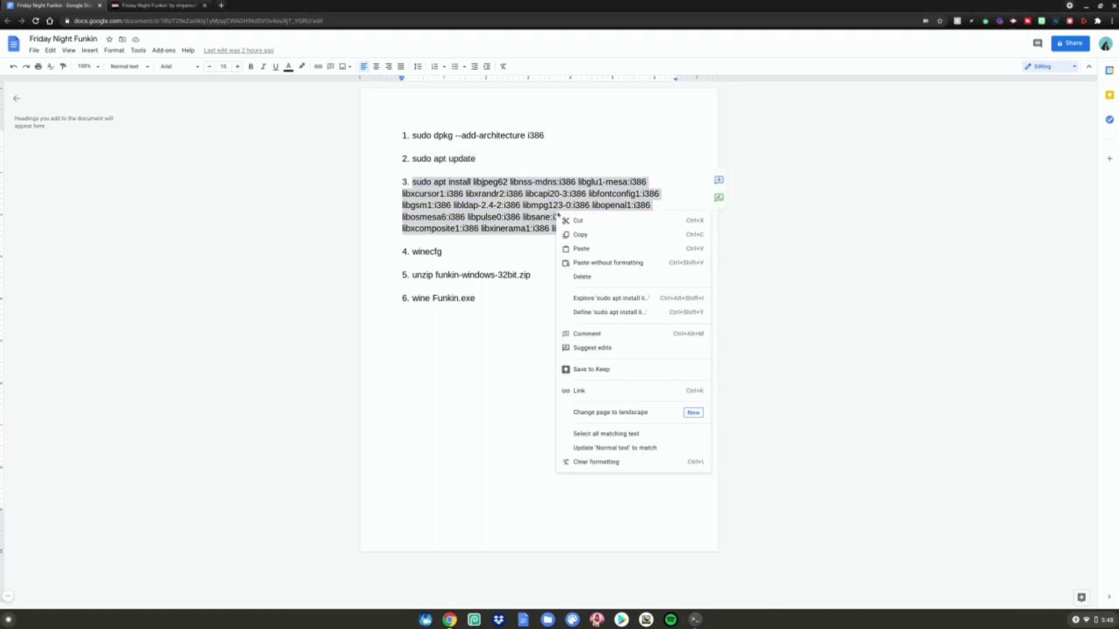
{"action": "left_click", "coordinate": [579, 235]}
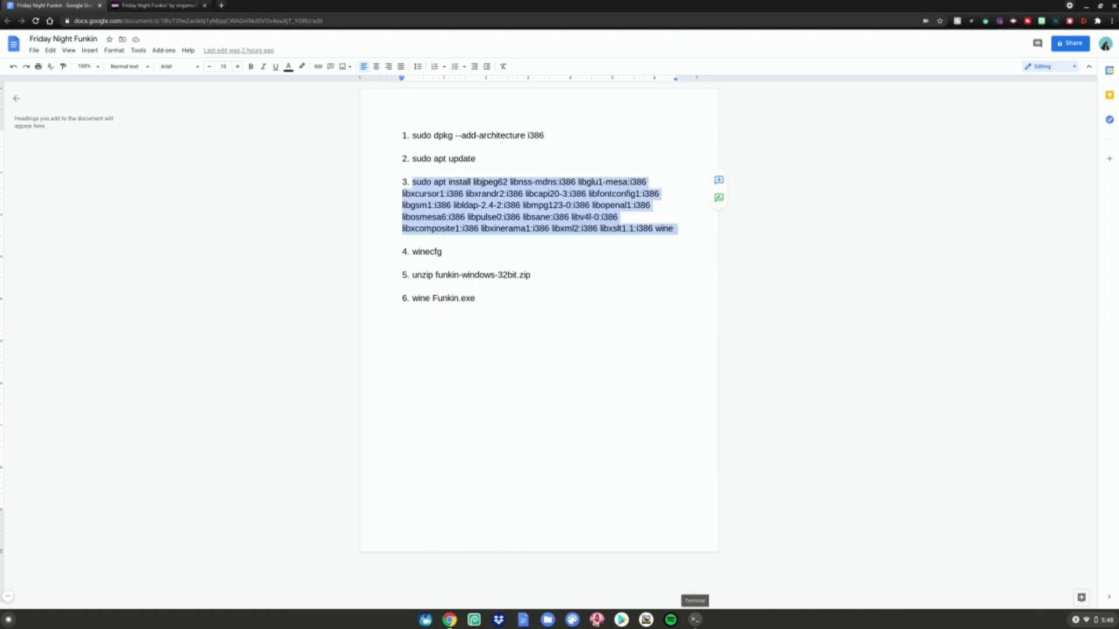
{"action": "left_click", "coordinate": [695, 619]}
{"action": "right_click", "coordinate": [667, 462]}
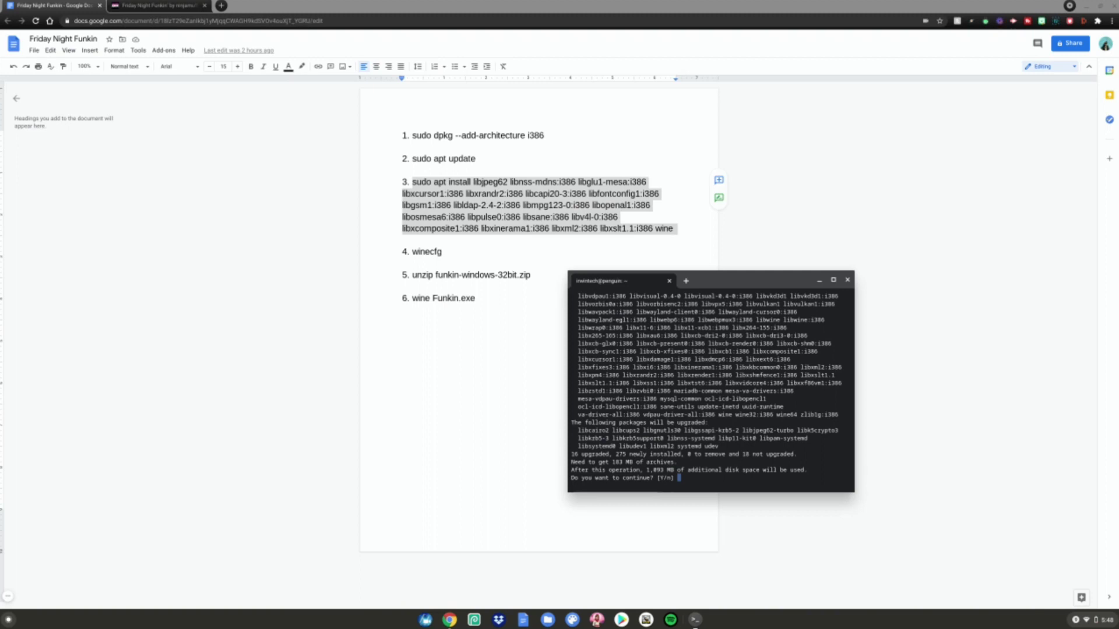
{"action": "type", "text": "y"}
{"action": "key", "text": "Return"}
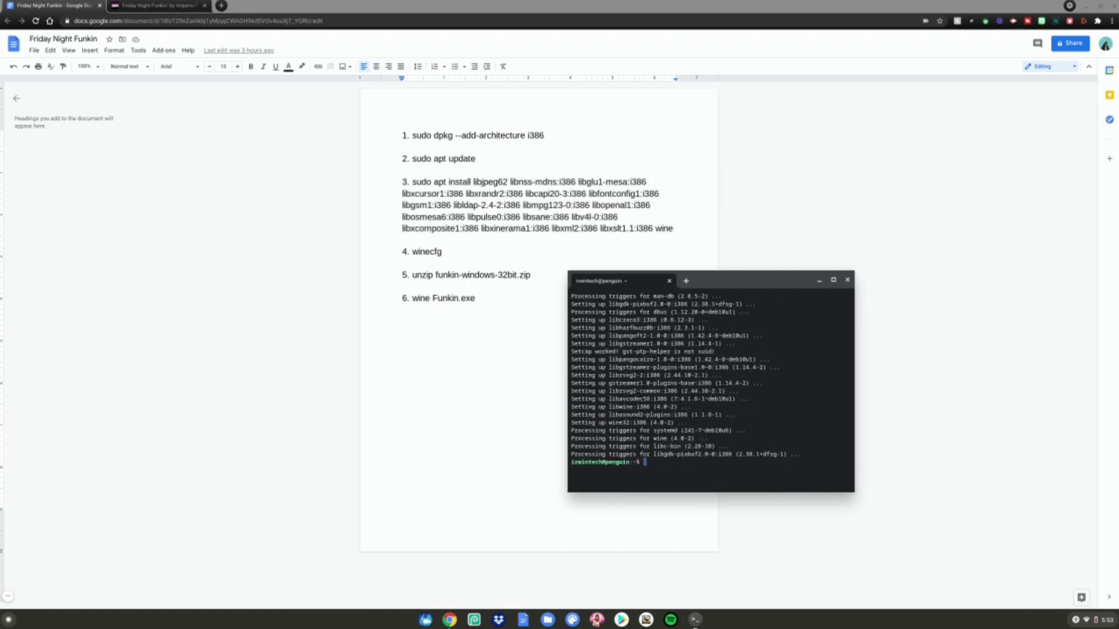
- Copy winecfg from the doc and run it in the terminal
{"action": "left_click_drag", "start_coordinate": [412, 252], "coordinate": [447, 252]}
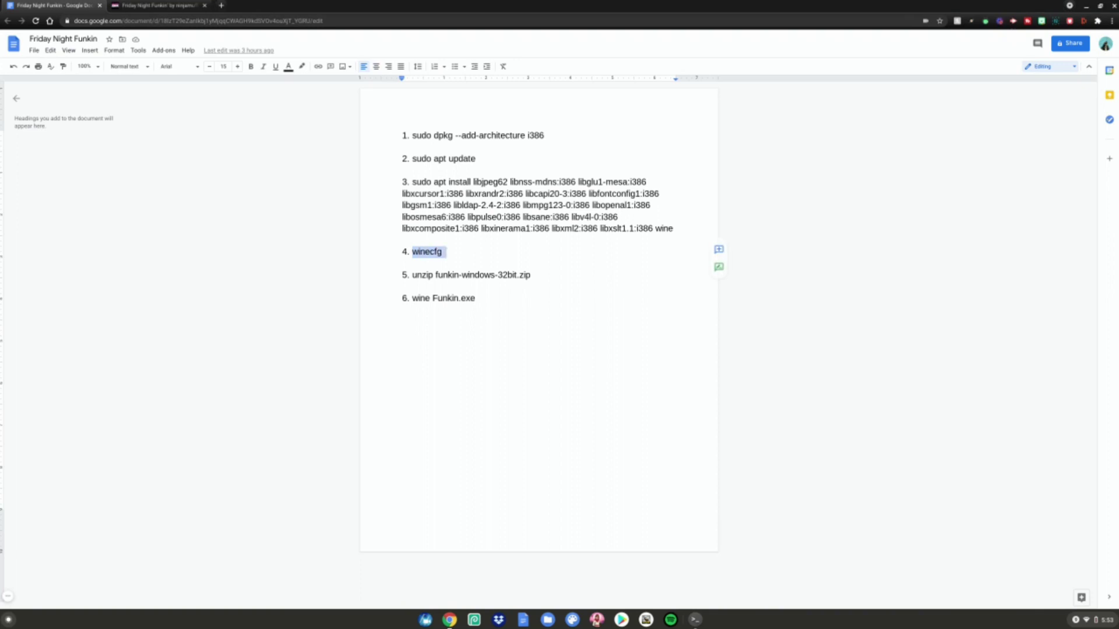
{"action": "left_click", "coordinate": [695, 619]}
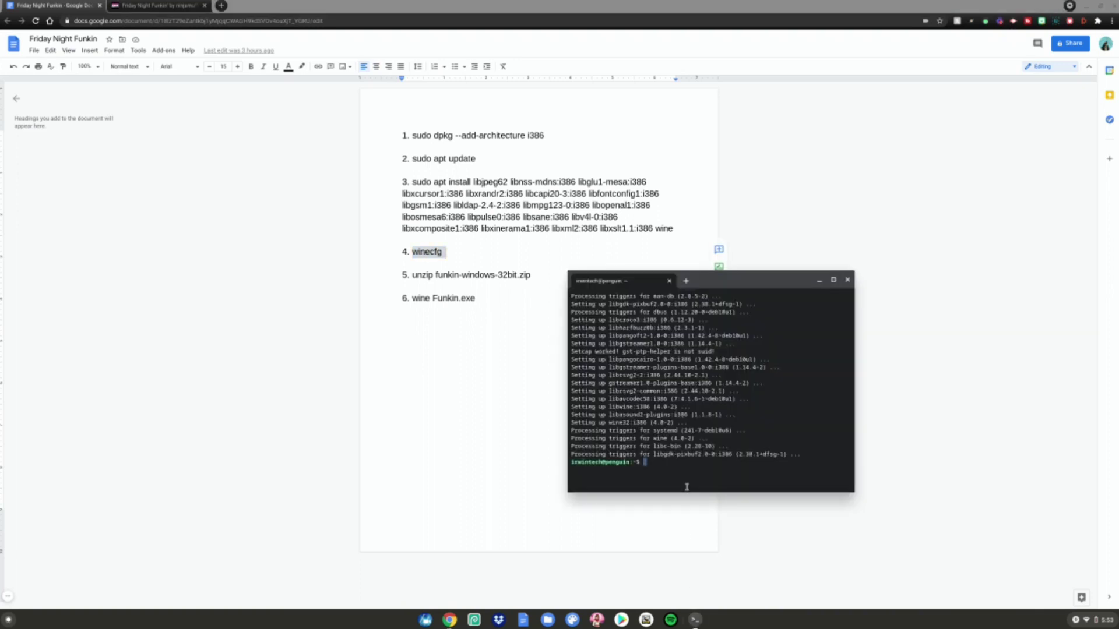
{"action": "key", "text": "ctrl+shift+v"}
{"action": "key", "text": "Return"}
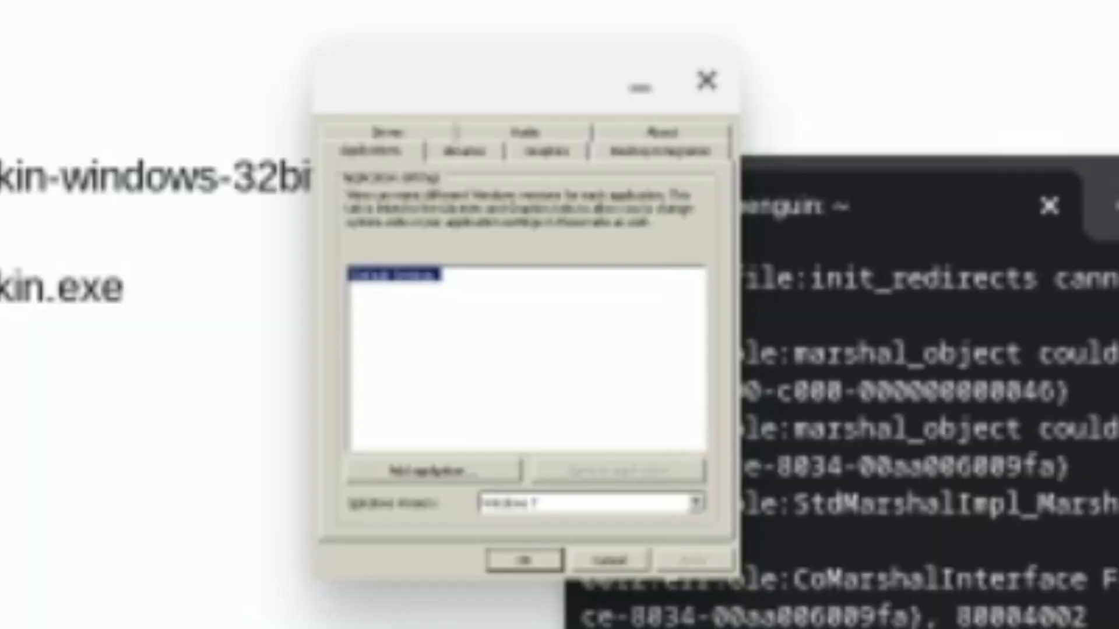
- Choose a Windows version in the Wine configuration dropdown and confirm with OK
{"action": "left_click", "coordinate": [587, 499]}
{"action": "scroll", "coordinate": [599, 569], "scroll_direction": "up", "scroll_amount": 3}
{"action": "left_click", "coordinate": [603, 539]}
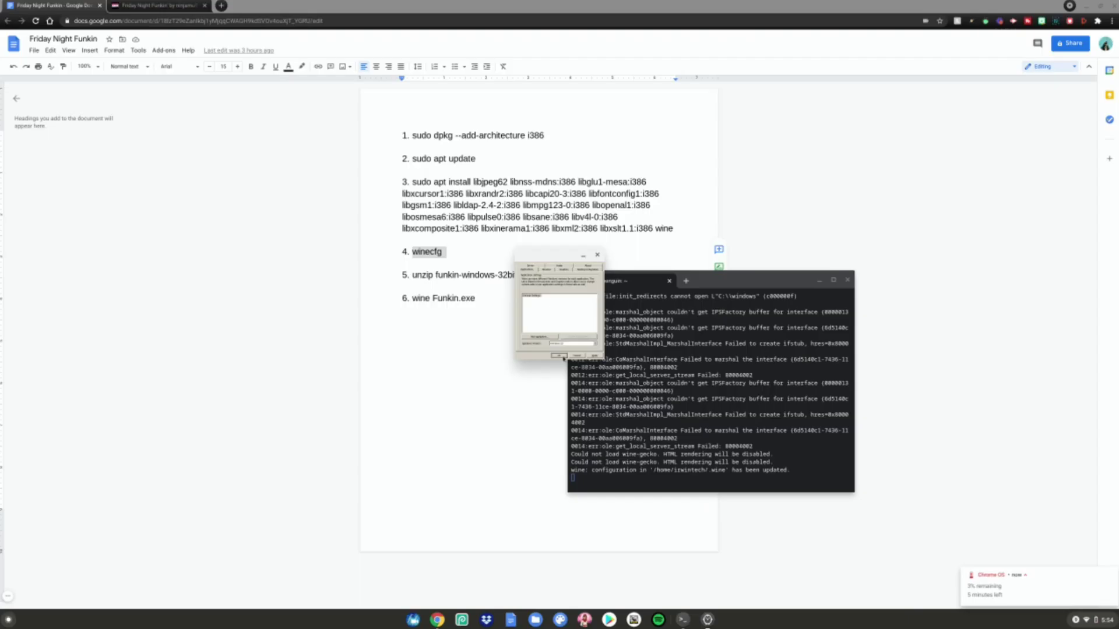
{"action": "left_click", "coordinate": [551, 560]}
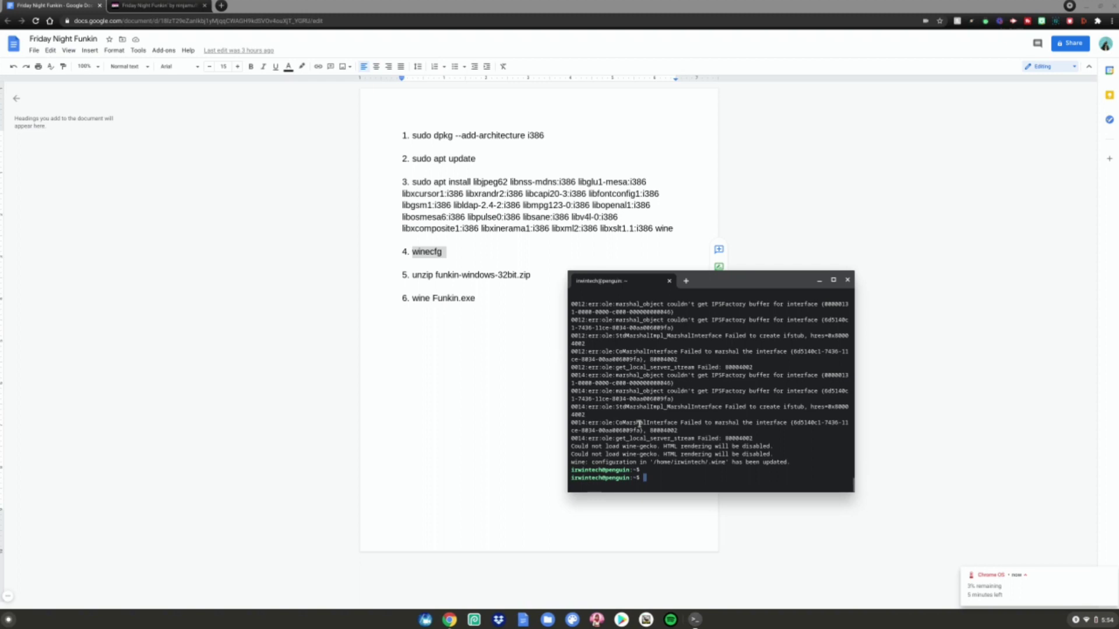
- Run 'unzip funkin-windows-32bit.zip' in the terminal to extract the game files
{"action": "left_click_drag", "start_coordinate": [413, 275], "coordinate": [532, 275]}
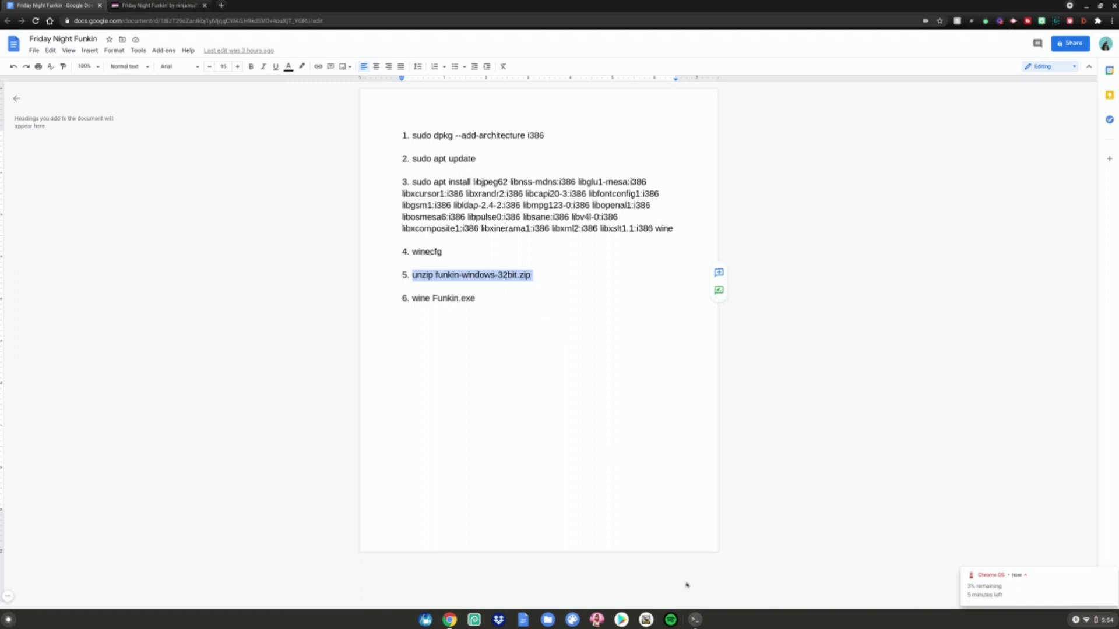
{"action": "left_click", "coordinate": [694, 619]}
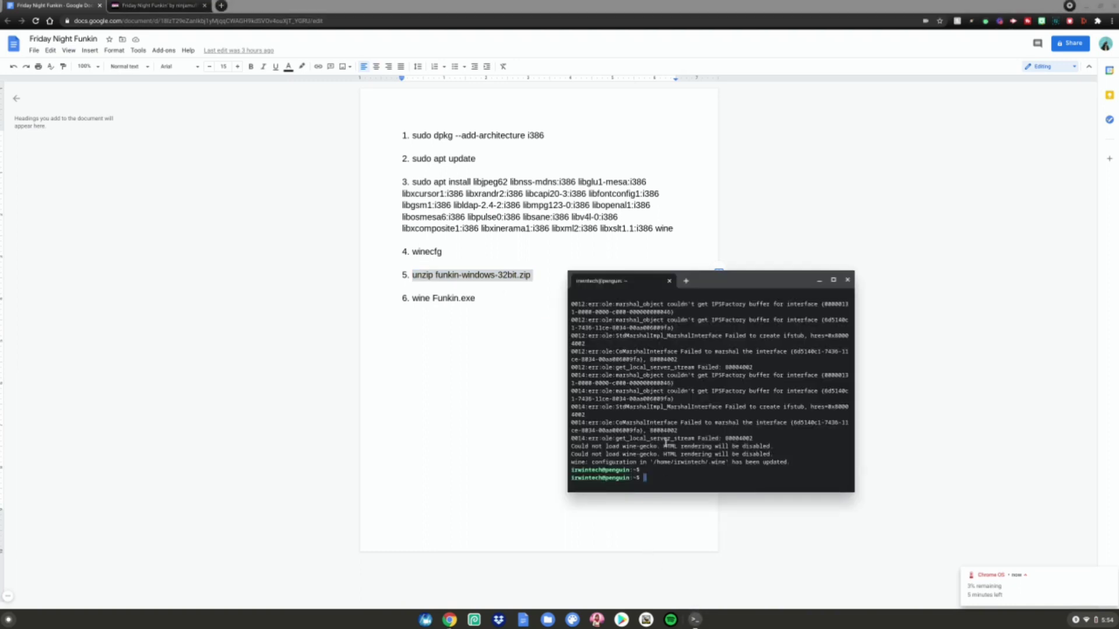
{"action": "key", "text": "ctrl+shift+v"}
{"action": "key", "text": "Return"}
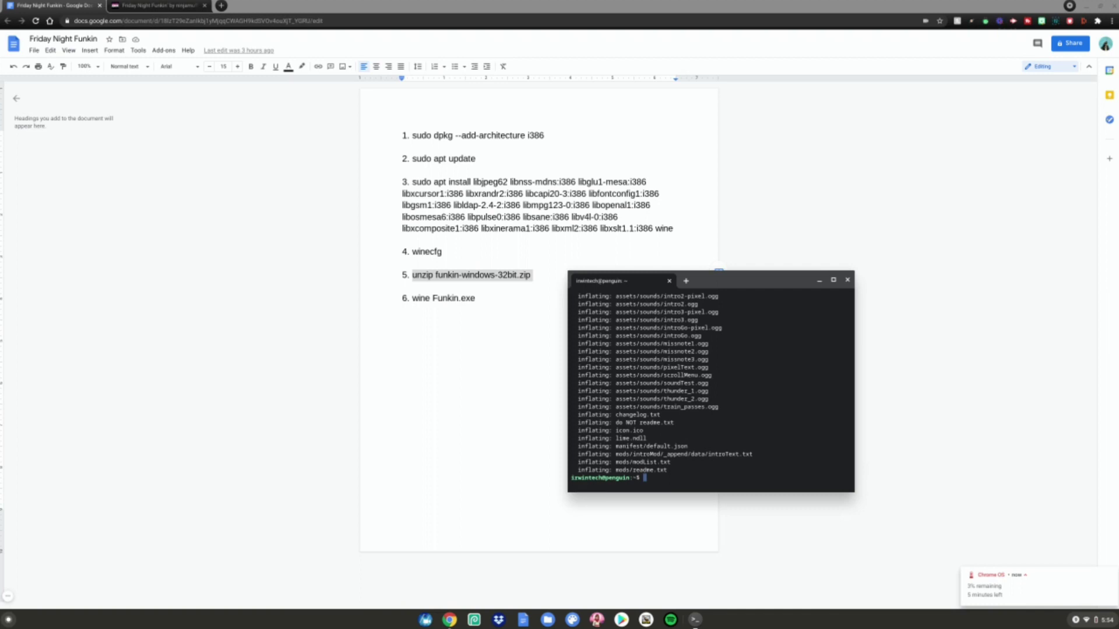
- Run 'wine Funkin.exe' to launch the game
{"action": "left_click_drag", "start_coordinate": [412, 297], "coordinate": [476, 298]}
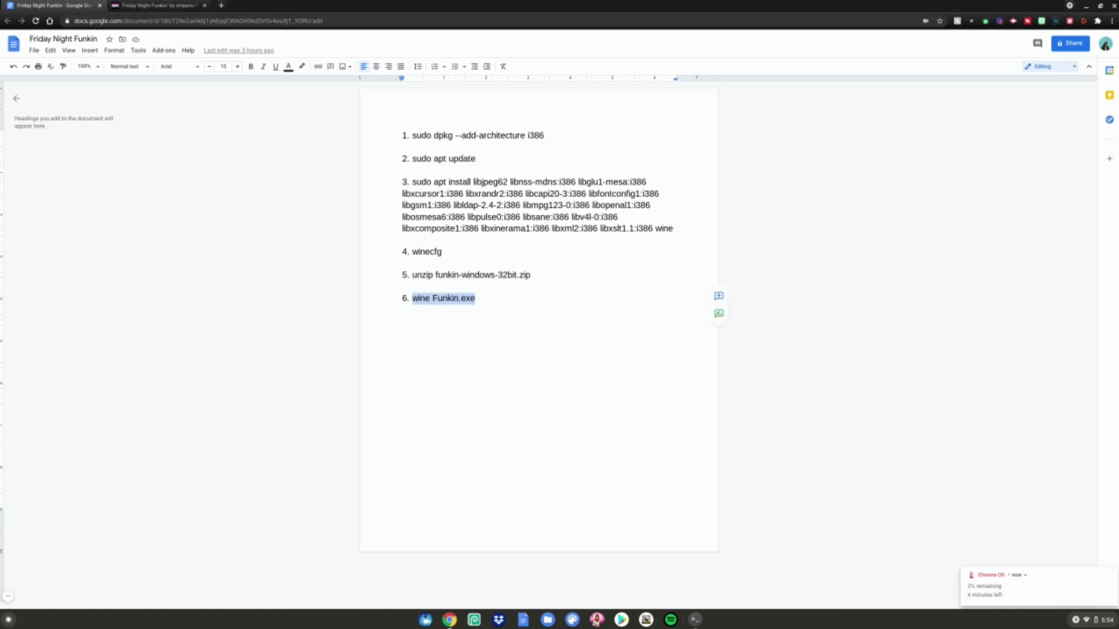
{"action": "left_click", "coordinate": [694, 620]}
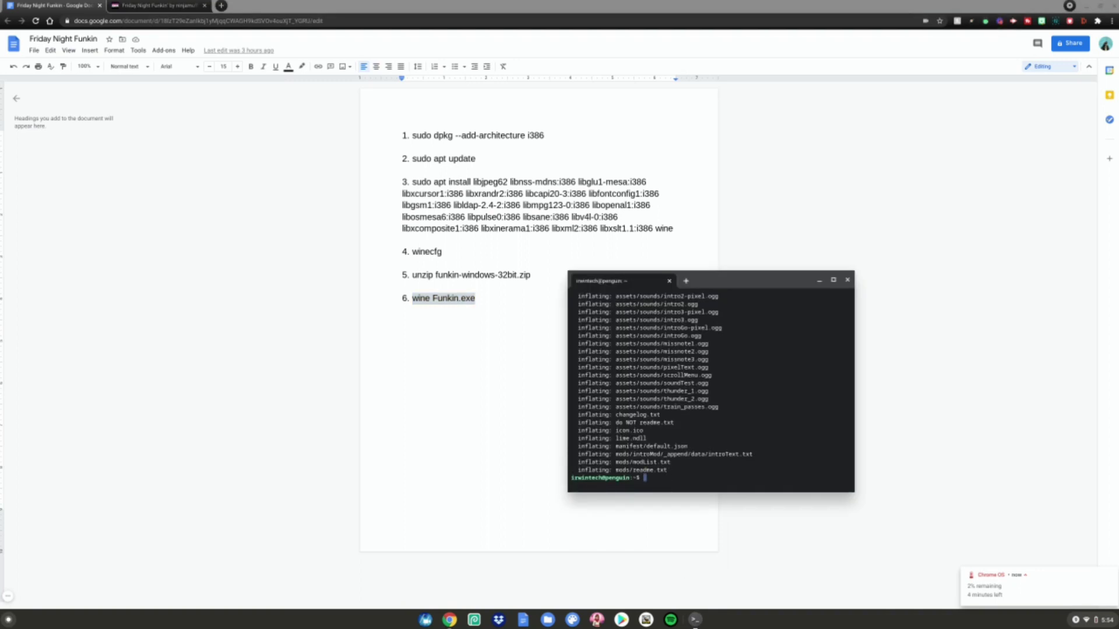
{"action": "key", "text": "ctrl+shift+v"}
{"action": "key", "text": "Return"}
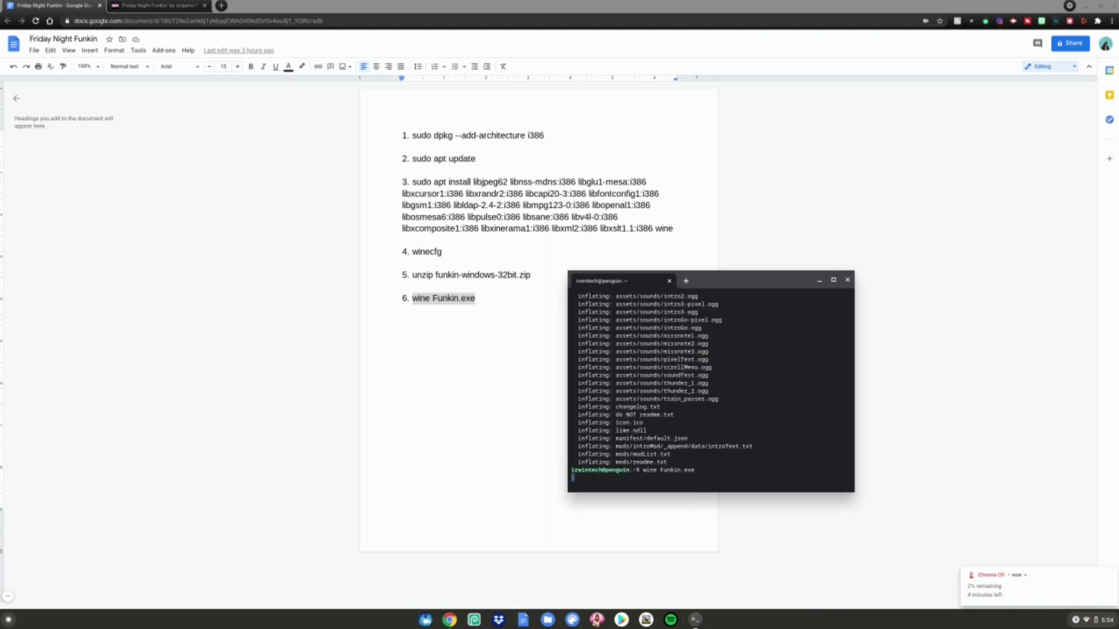